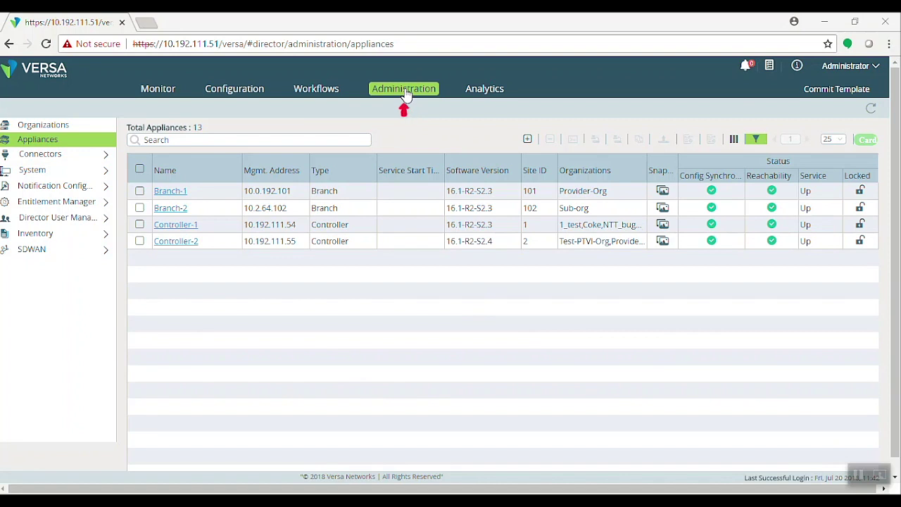
- Open the Add Package form under Inventory > Image
click(102, 235)
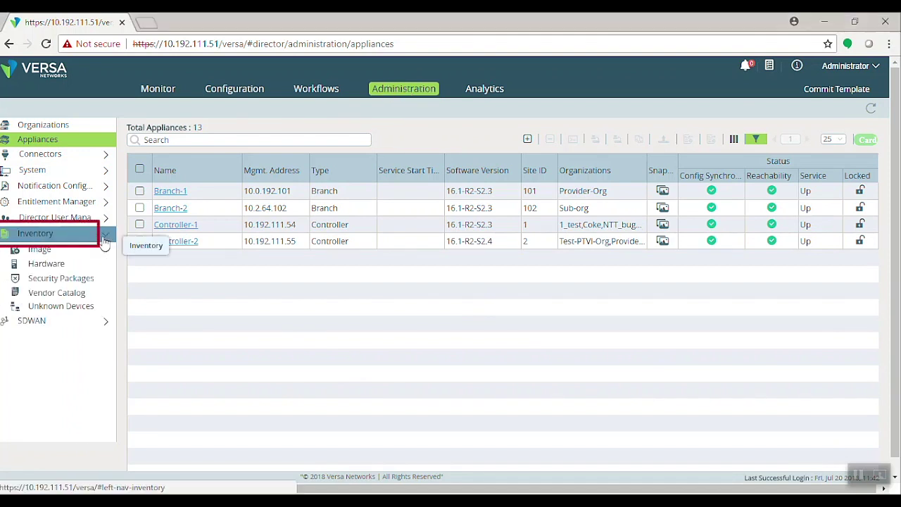
click(37, 250)
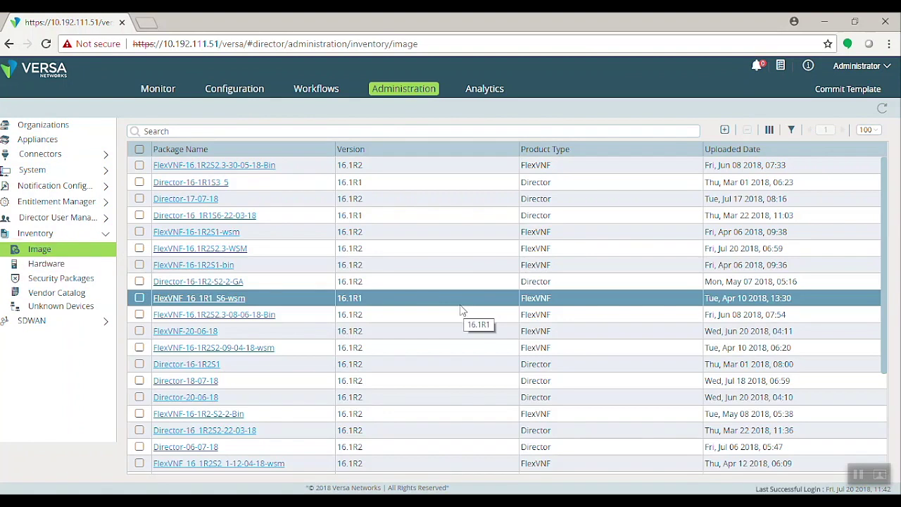
click(725, 132)
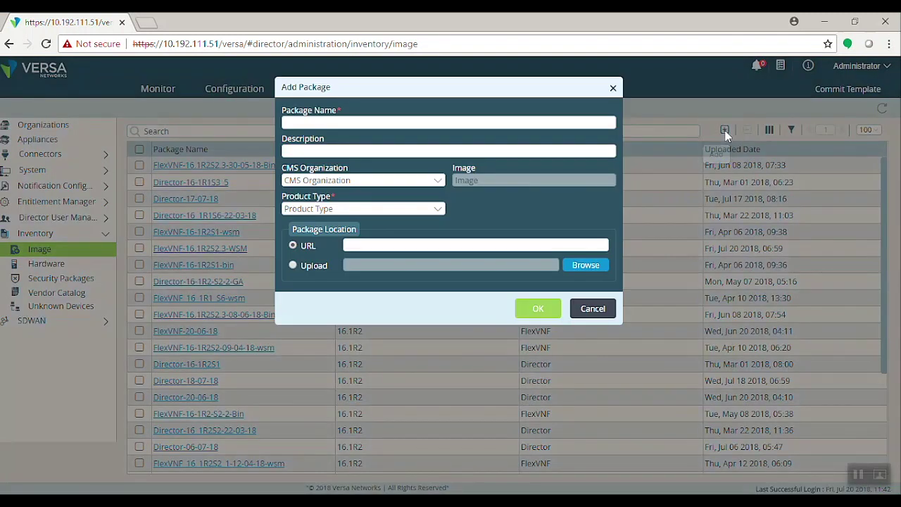
- Name the package Director-20-07-18 and set its product type to Director
click(311, 123)
text(Director)
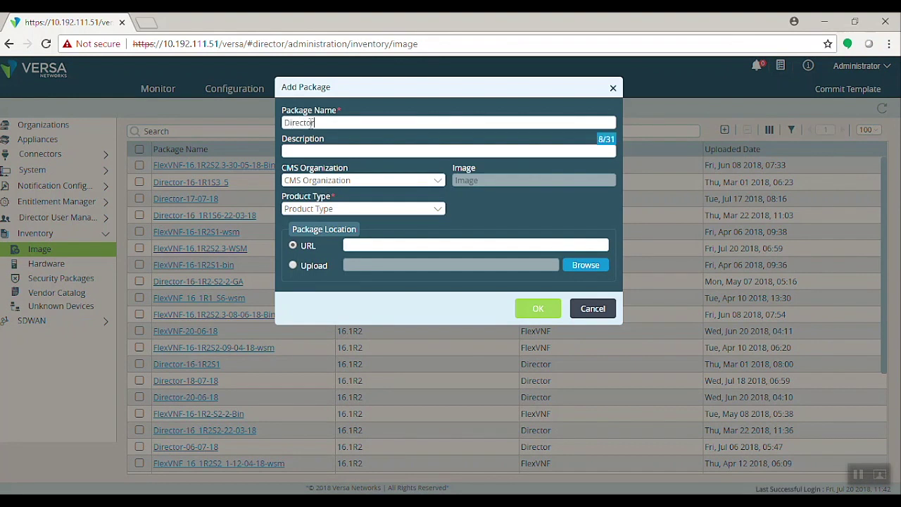
text(-20-07-18)
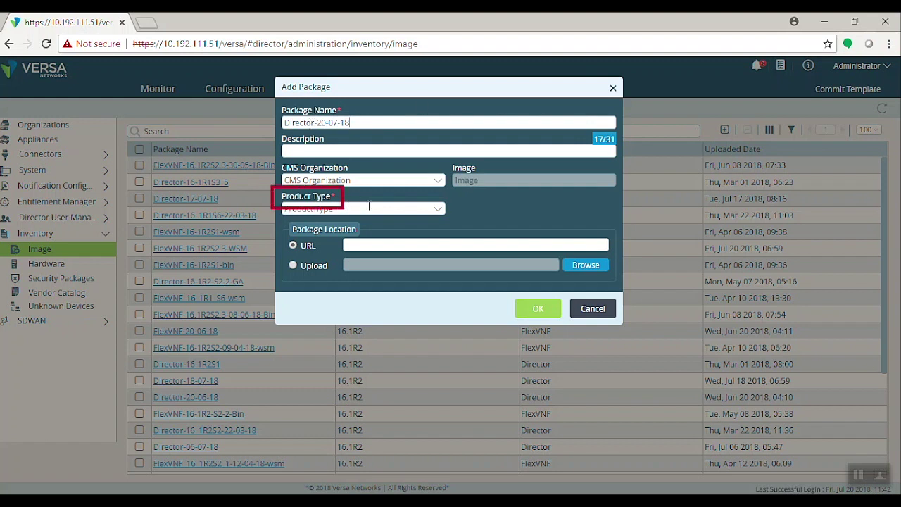
click(369, 208)
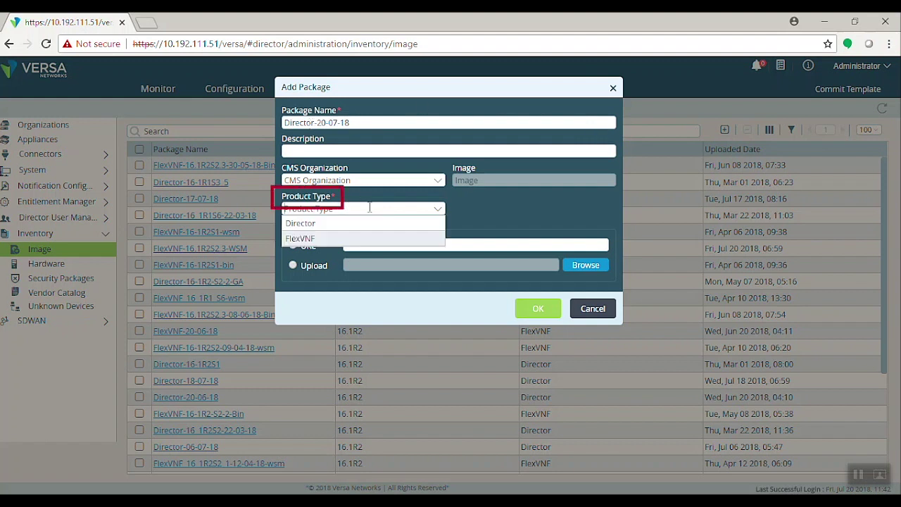
click(313, 225)
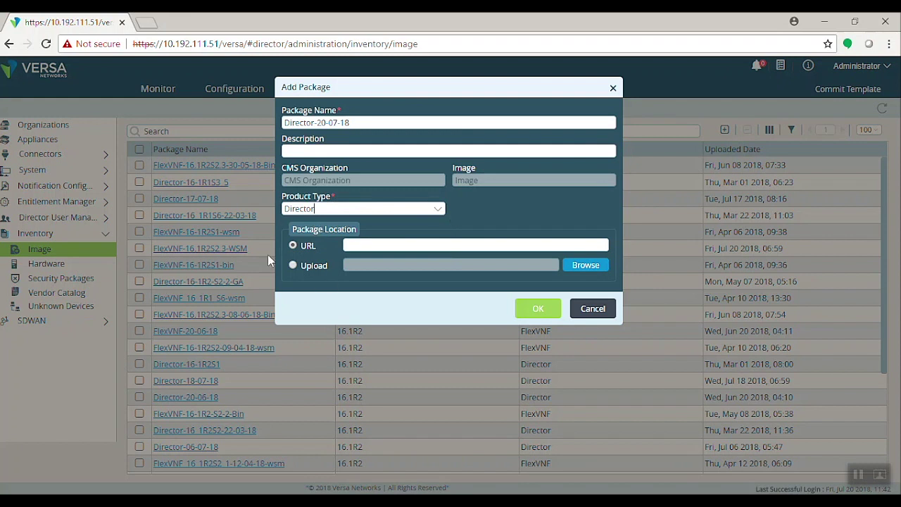
- Use the copied versa-director 20180719 .bin link as the package URL and submit
click(309, 246)
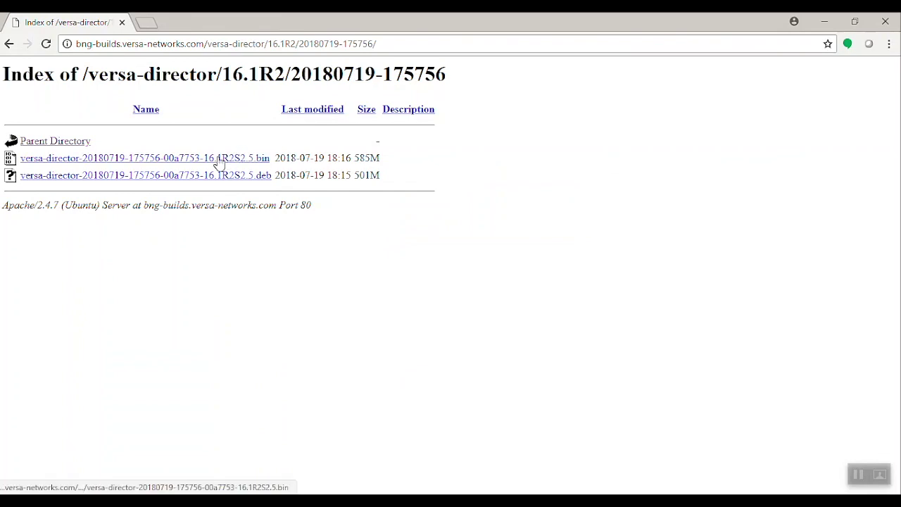
right_click(218, 160)
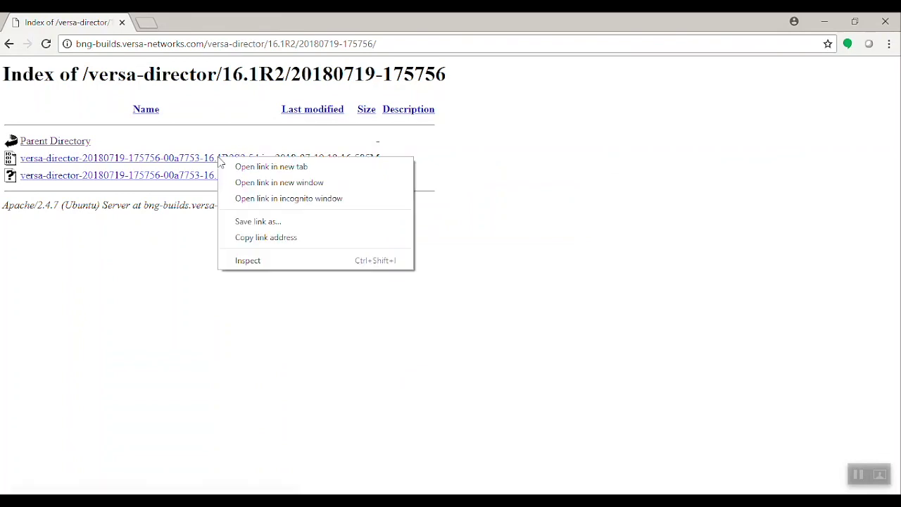
click(251, 238)
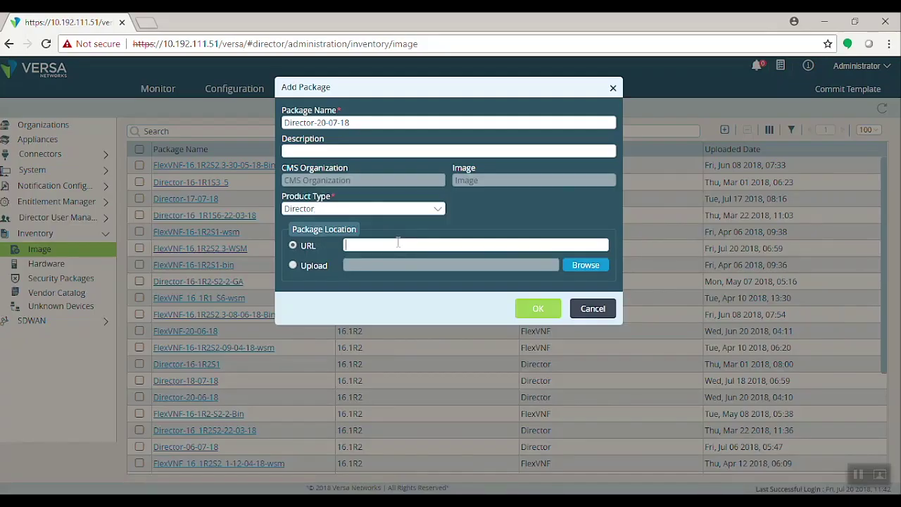
key(ctrl+v)
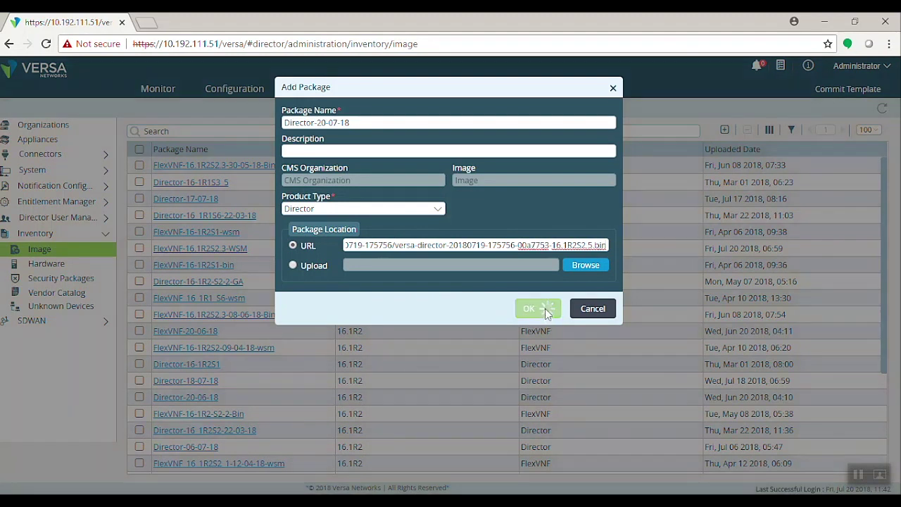
click(544, 309)
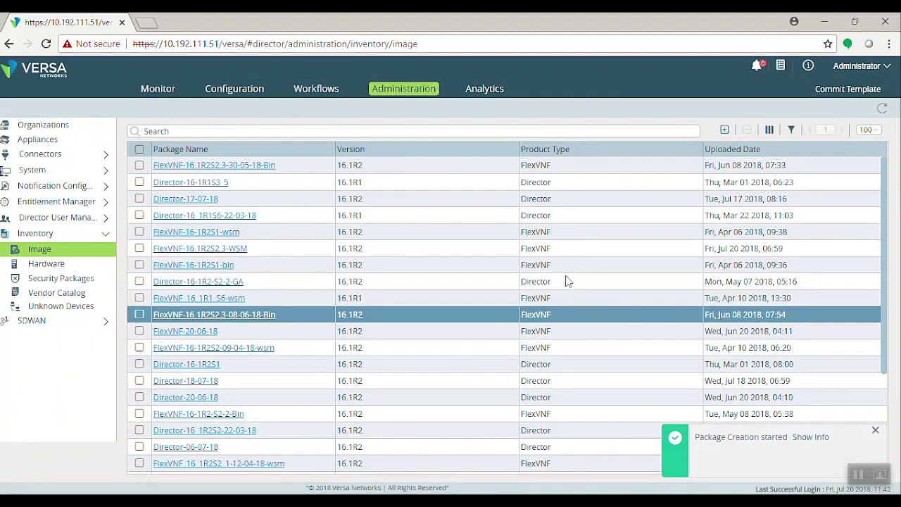
click(779, 68)
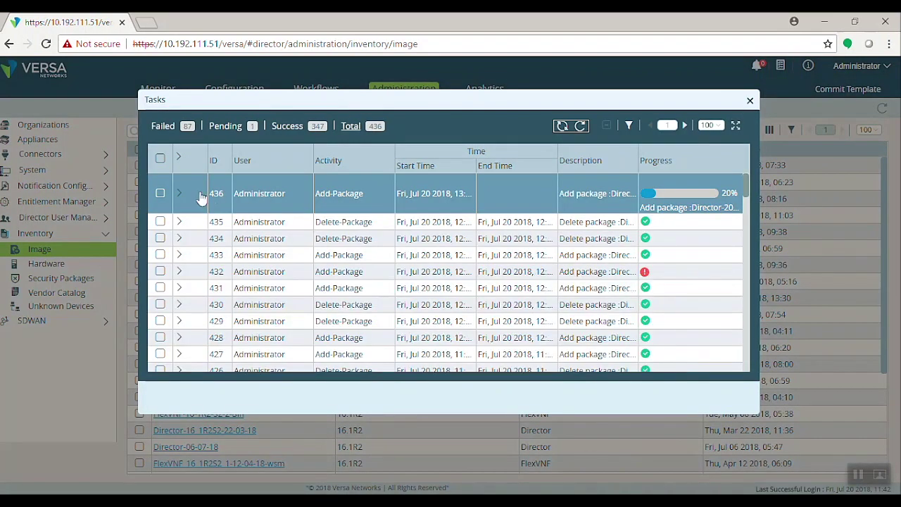
click(181, 196)
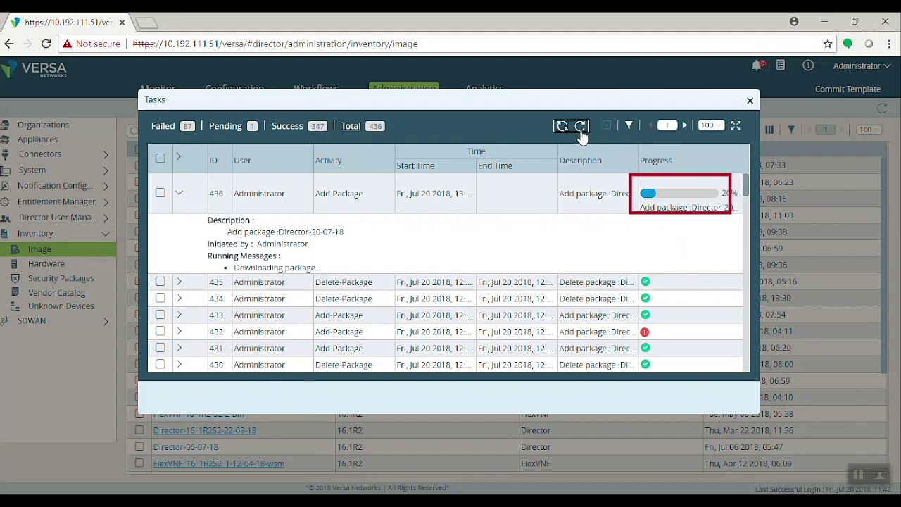
click(749, 100)
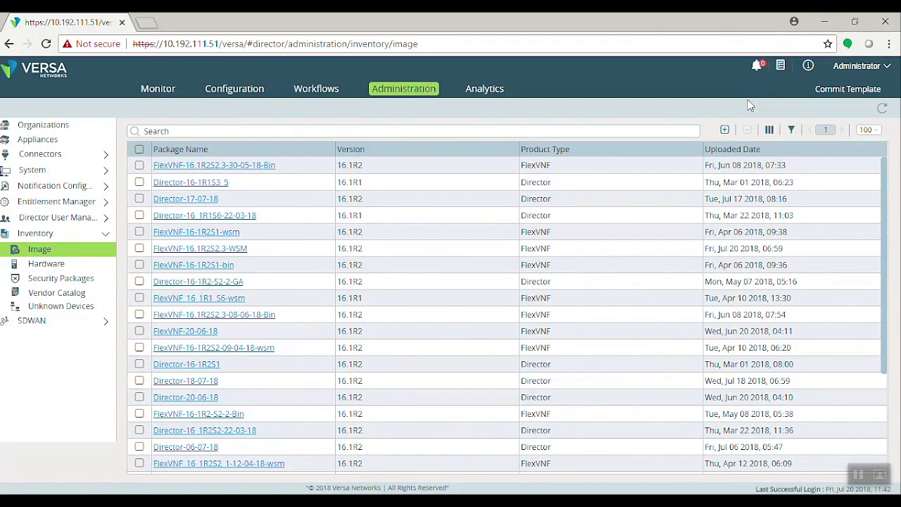
- Start a new package named Director-20-07-18_New with product type Director
click(724, 130)
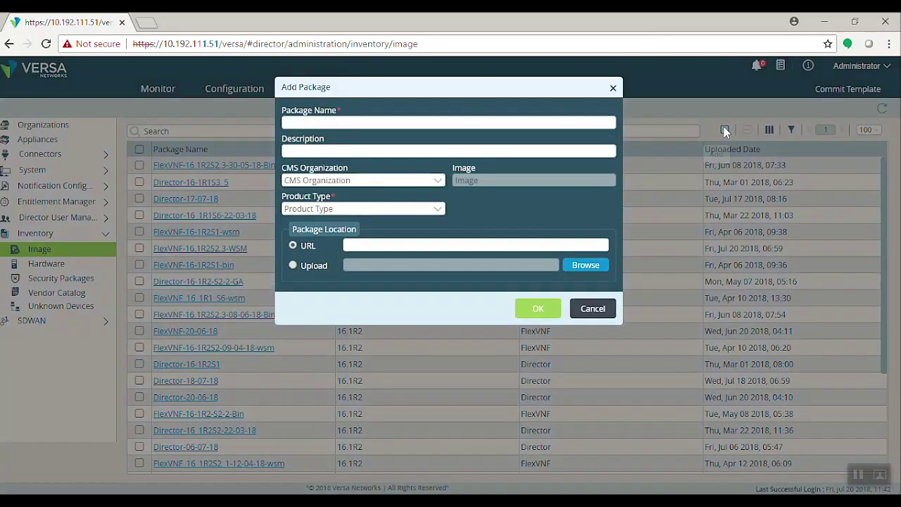
click(352, 123)
text(Director-20-07-)
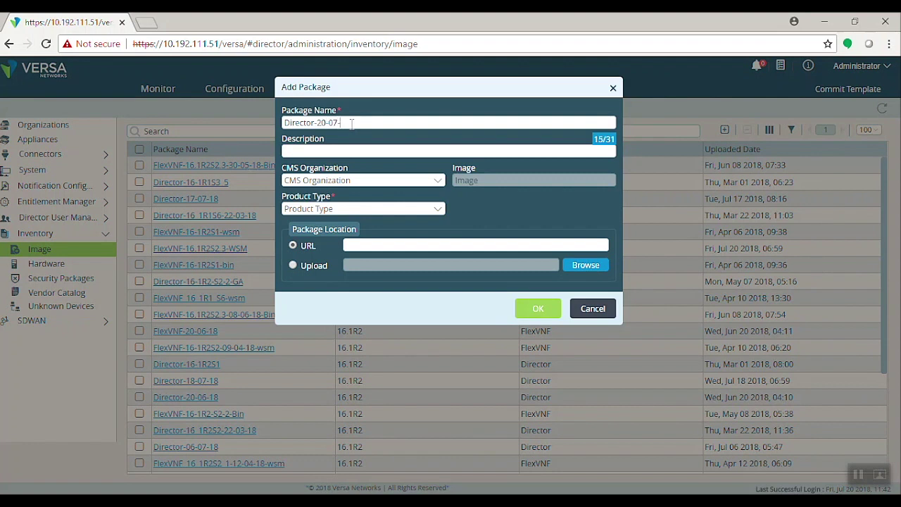
text(18_New)
click(398, 208)
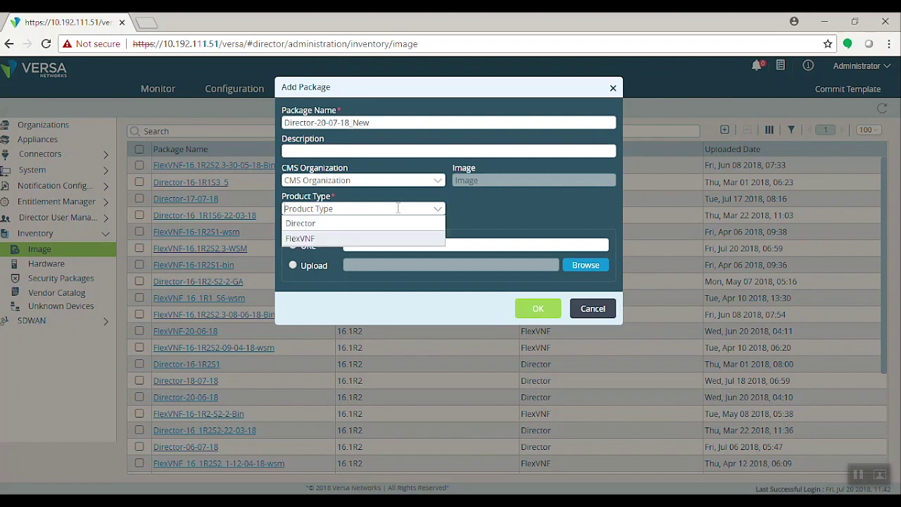
click(325, 223)
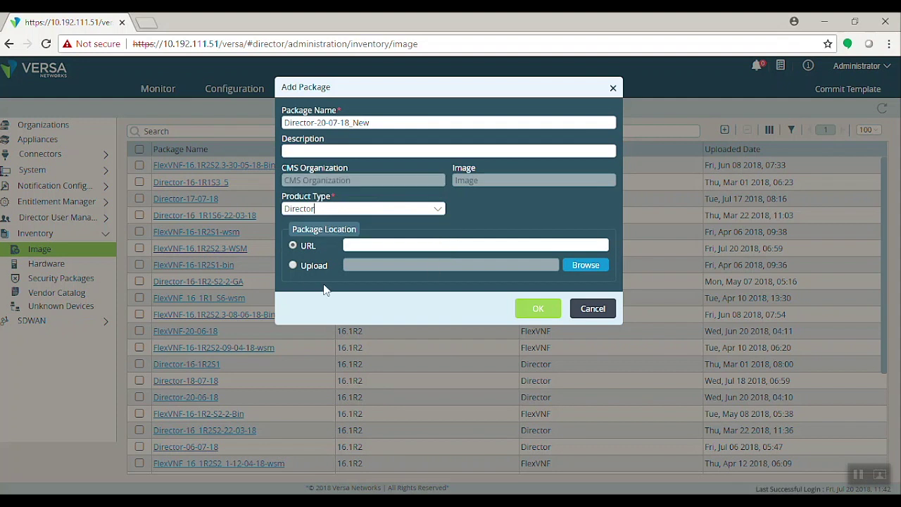
- Upload the local 16.1R2S2.5 .bin file as its source and submit the package
click(292, 266)
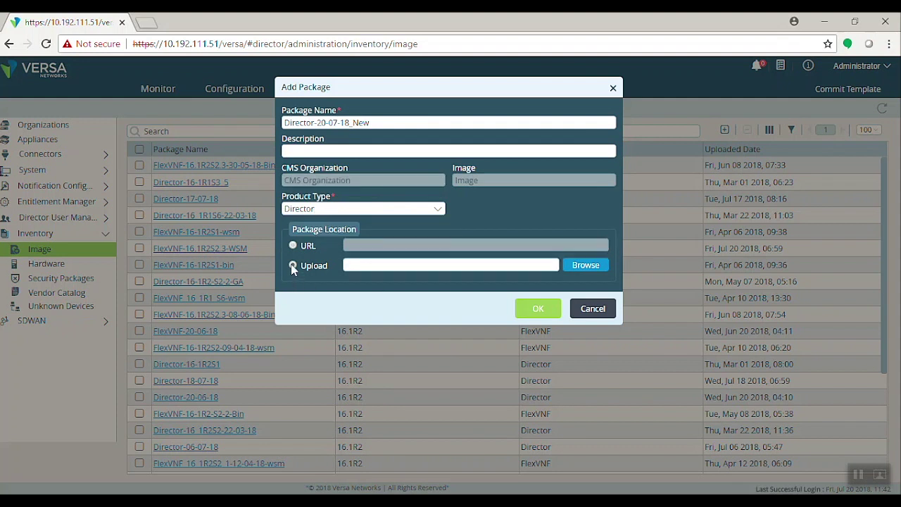
click(584, 265)
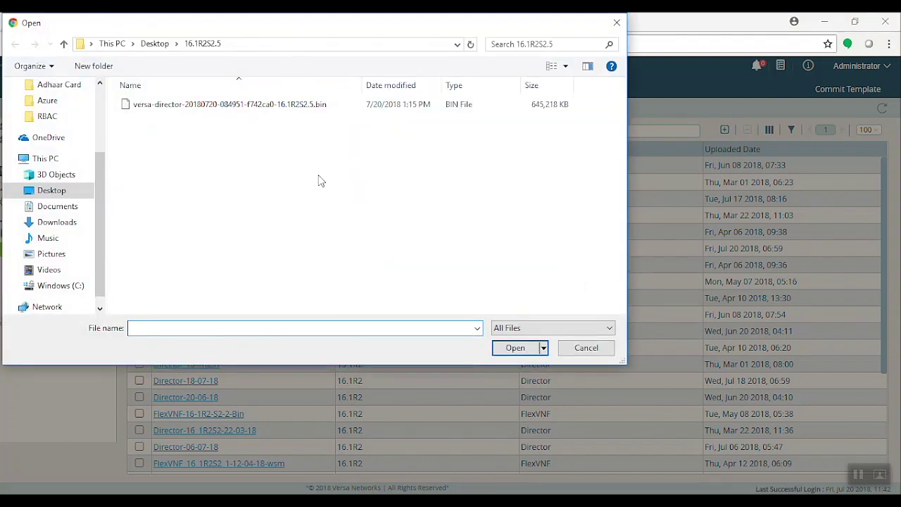
click(123, 106)
click(514, 347)
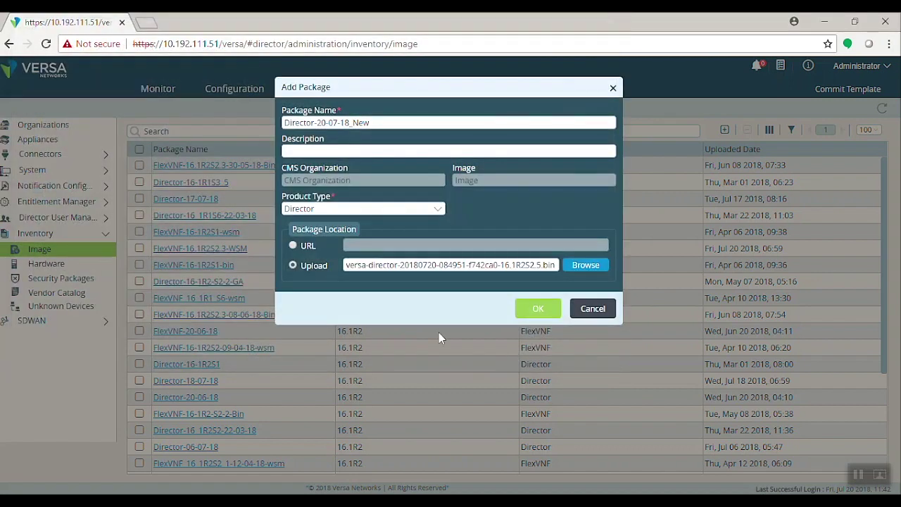
click(536, 313)
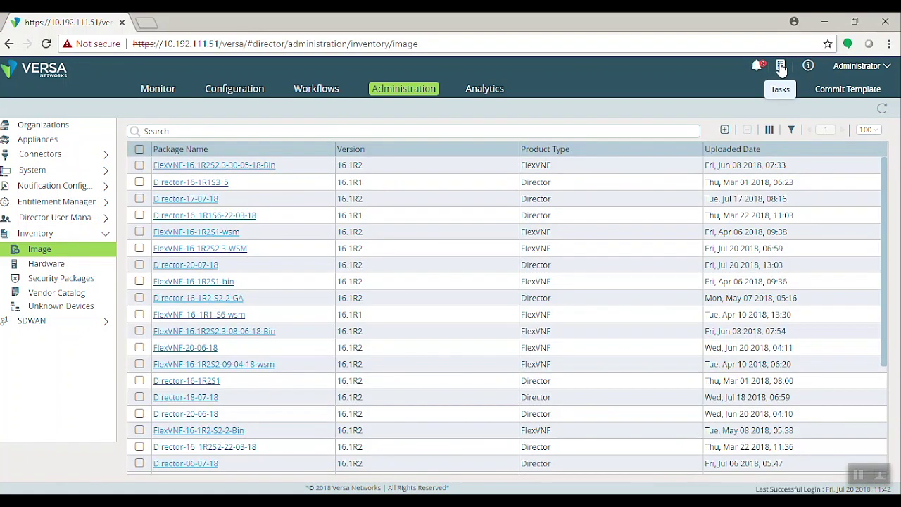
- Check task 436's 'Successfully uploaded' message for Director-20-07-18, then close the task list
click(780, 67)
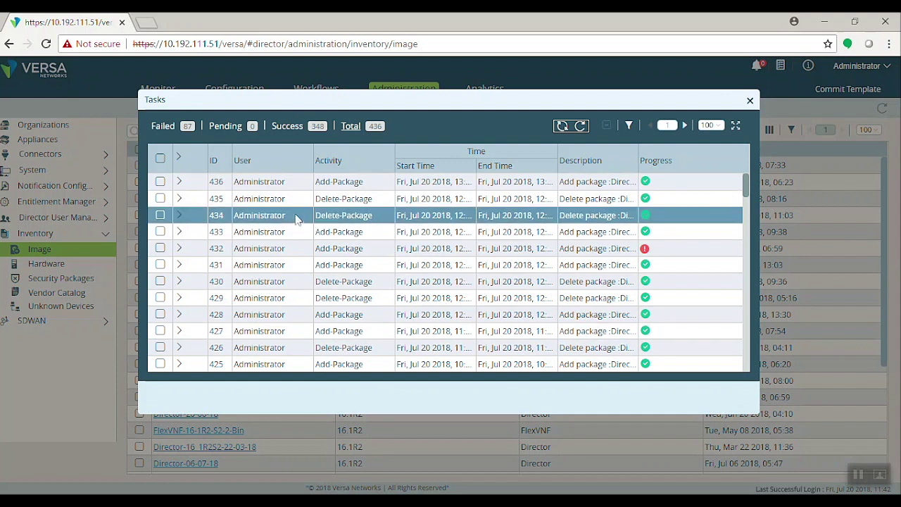
click(180, 184)
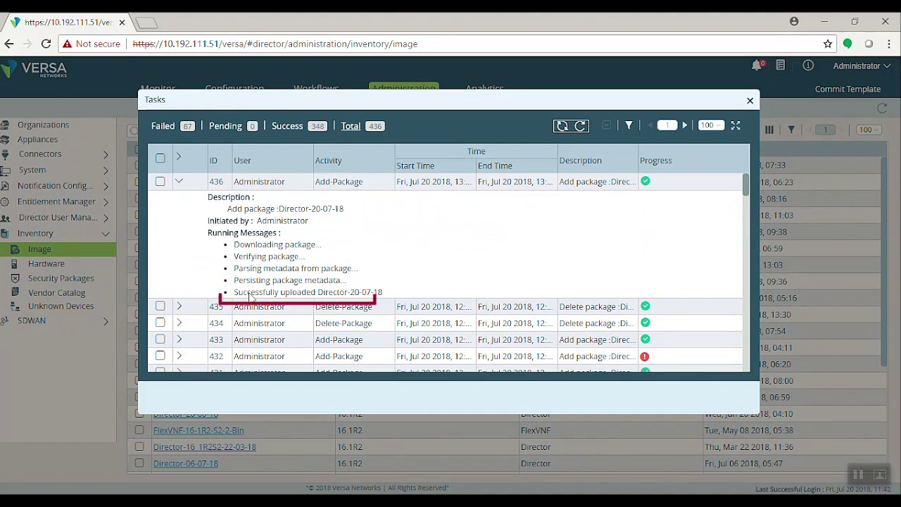
drag(240, 295, 384, 296)
click(325, 295)
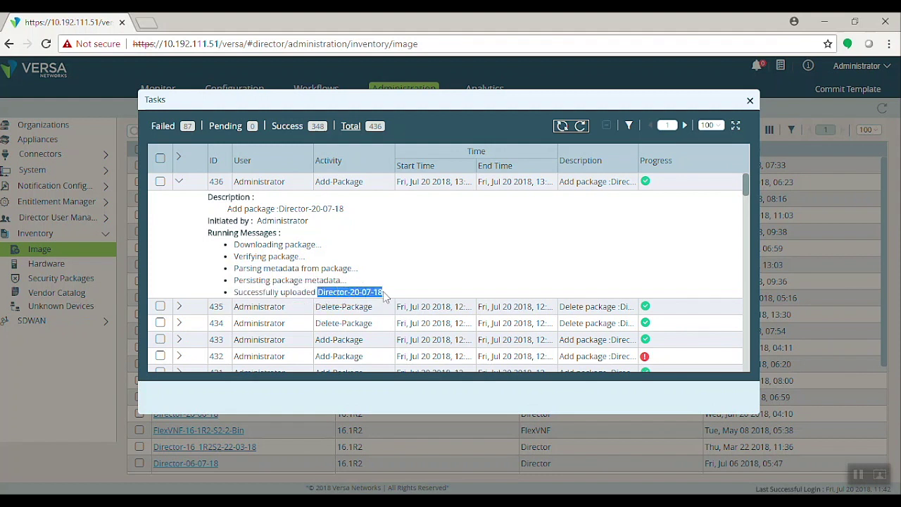
click(750, 102)
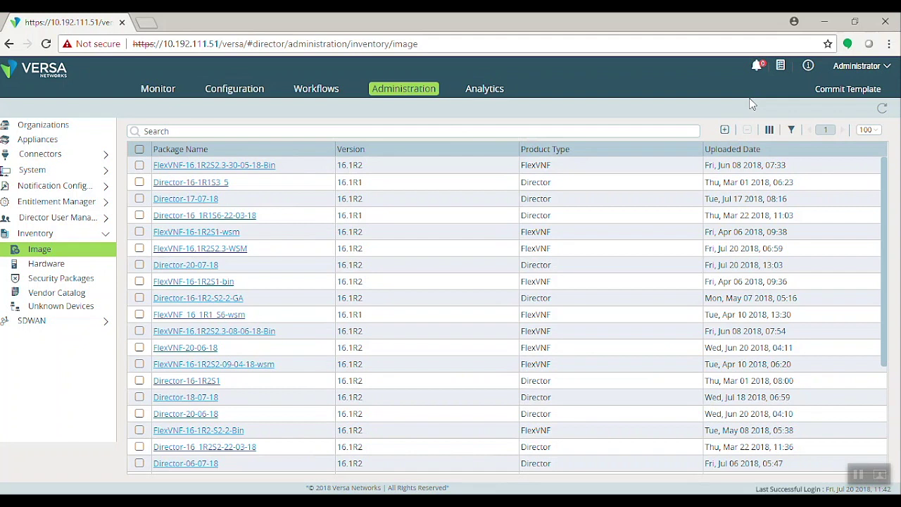
- Sort the image list by Uploaded Date, newest first, putting Director-20-07-18 on top
click(746, 151)
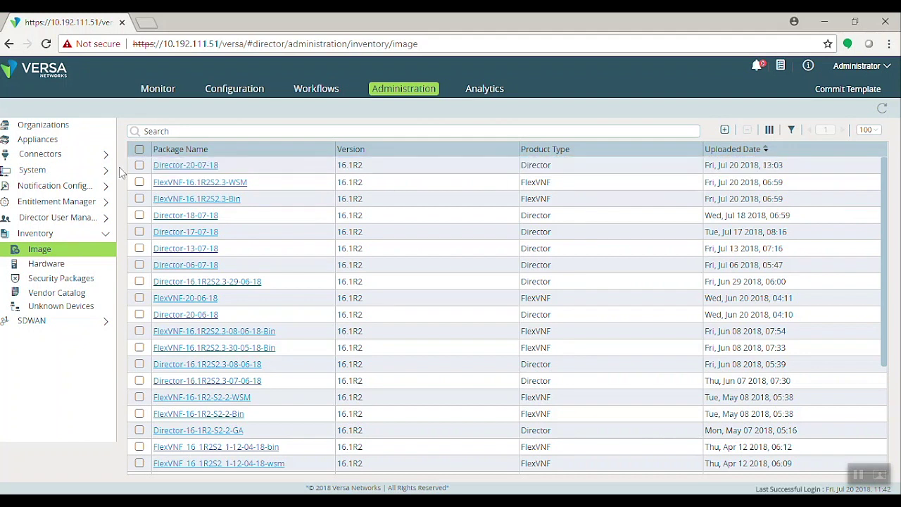
- Open the Director Upgrade page under Administration > System and review the current package
click(86, 172)
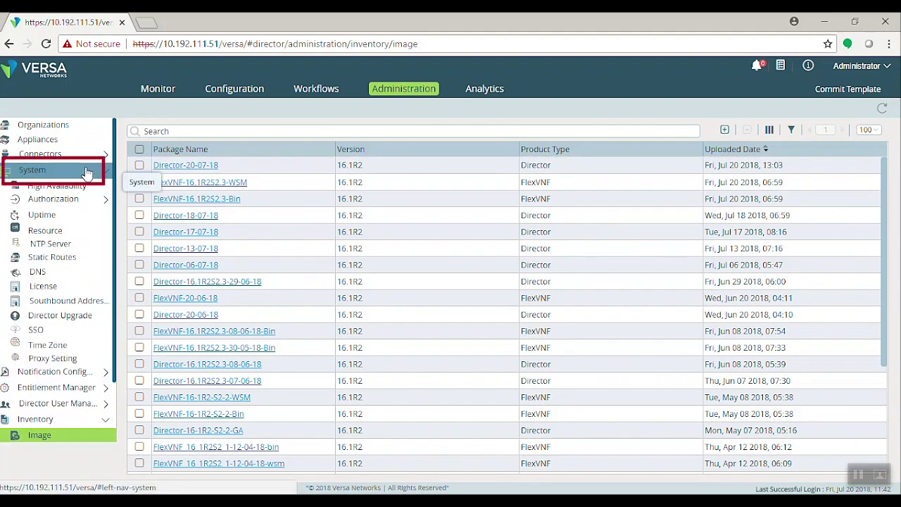
click(84, 320)
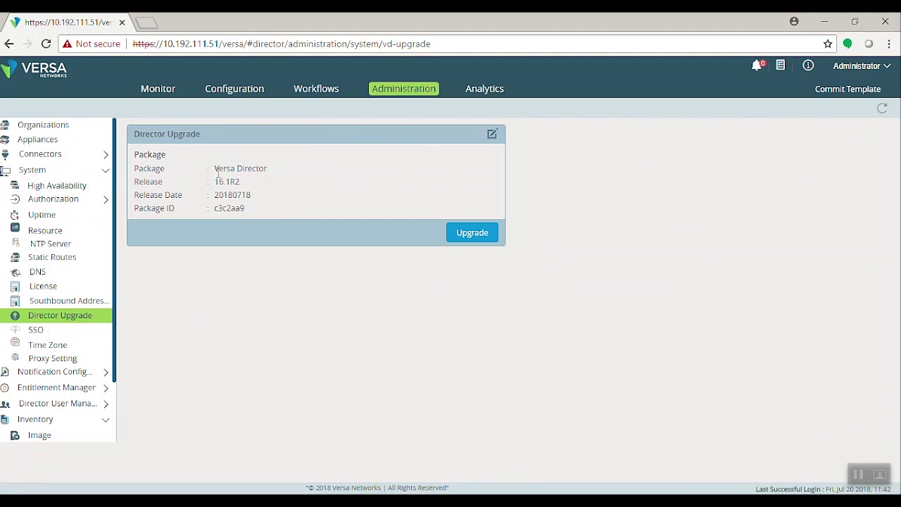
drag(216, 171, 245, 206)
click(244, 206)
- Choose Director-20-07-18 as the upgrade package and confirm it
click(492, 135)
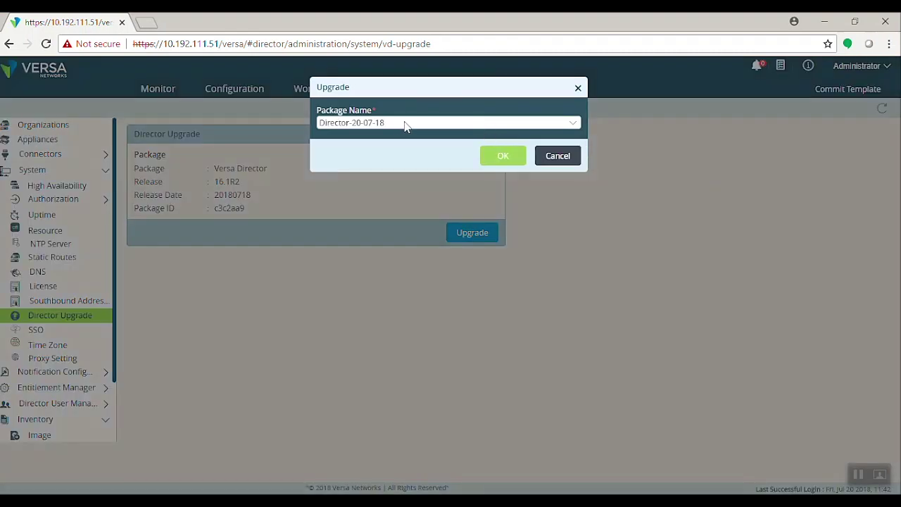
click(541, 126)
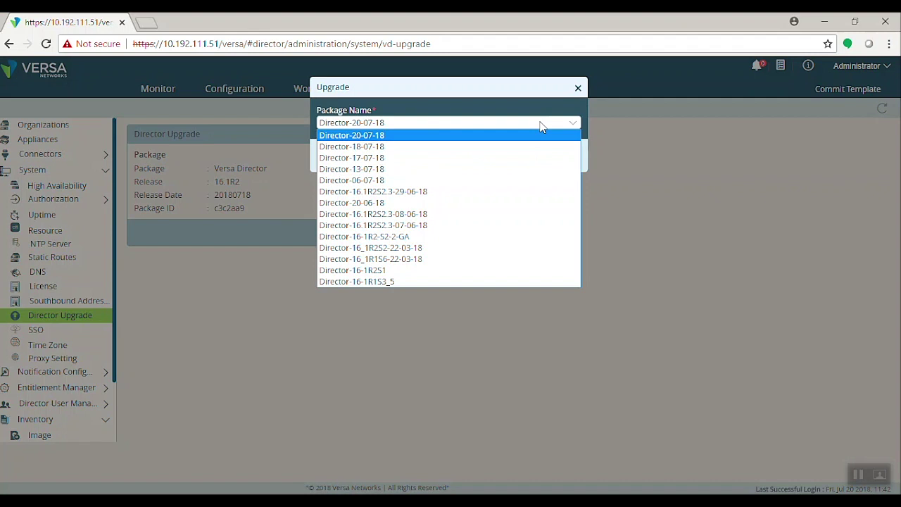
click(541, 126)
click(393, 129)
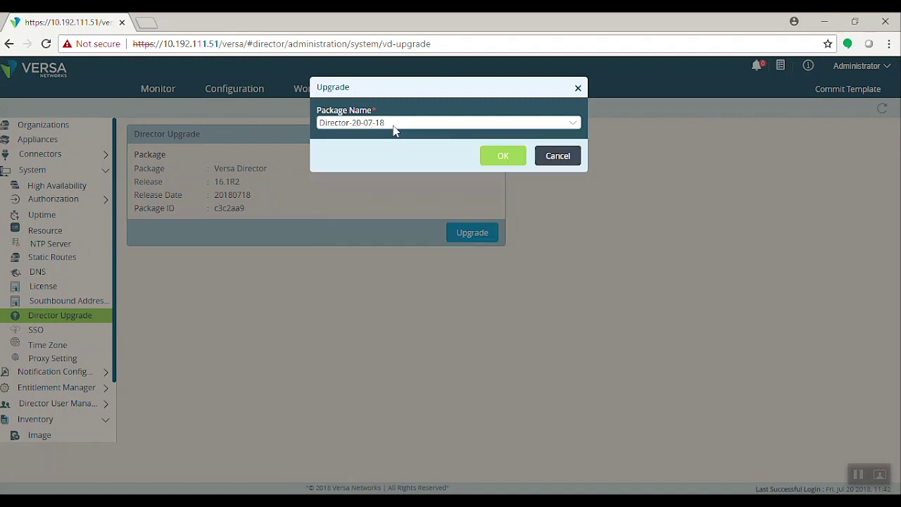
click(500, 157)
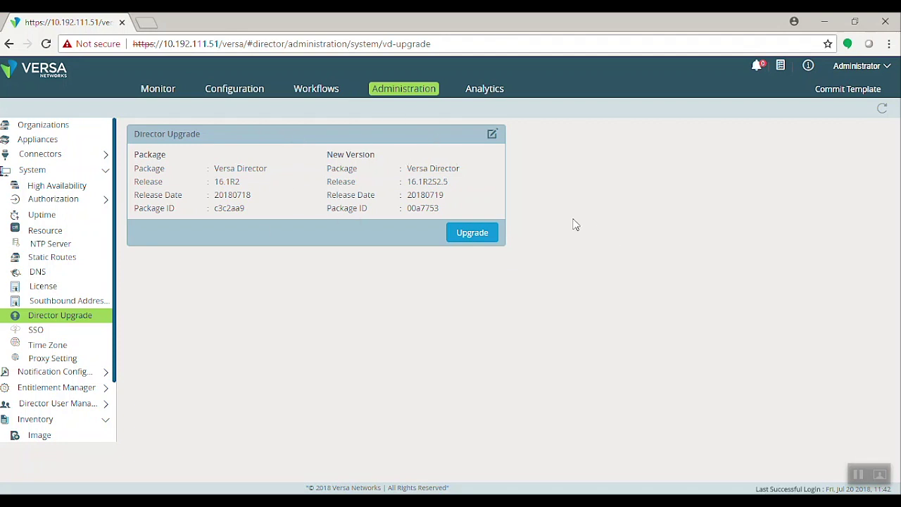
- Launch the Director upgrade and confirm with Yes
click(472, 234)
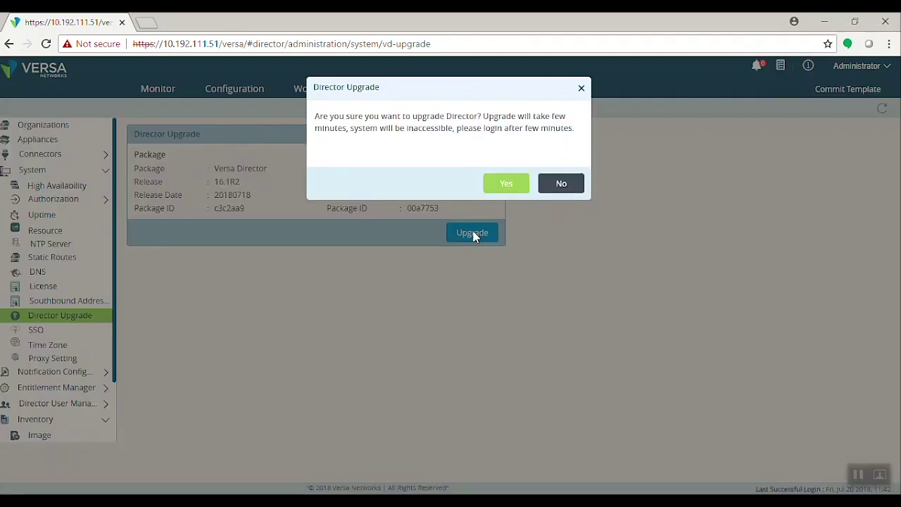
click(506, 185)
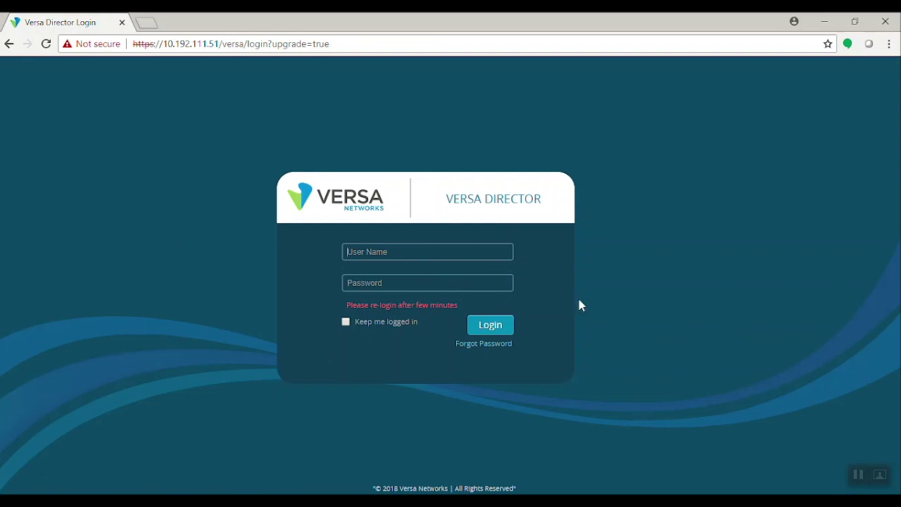
- In the MobaXterm terminal, change to the log folder with 'logs'
key(alt+Tab)
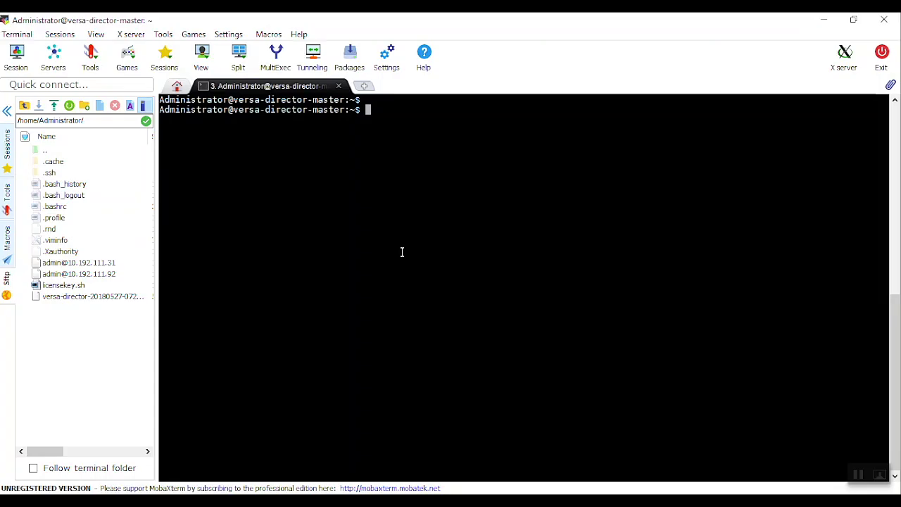
key(Return)
key(Return)
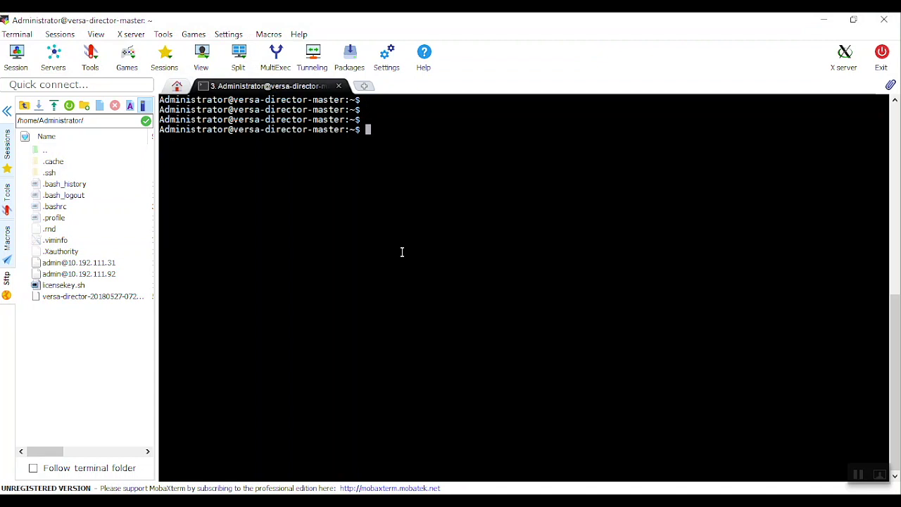
text(logs)
key(Return)
key(Return)
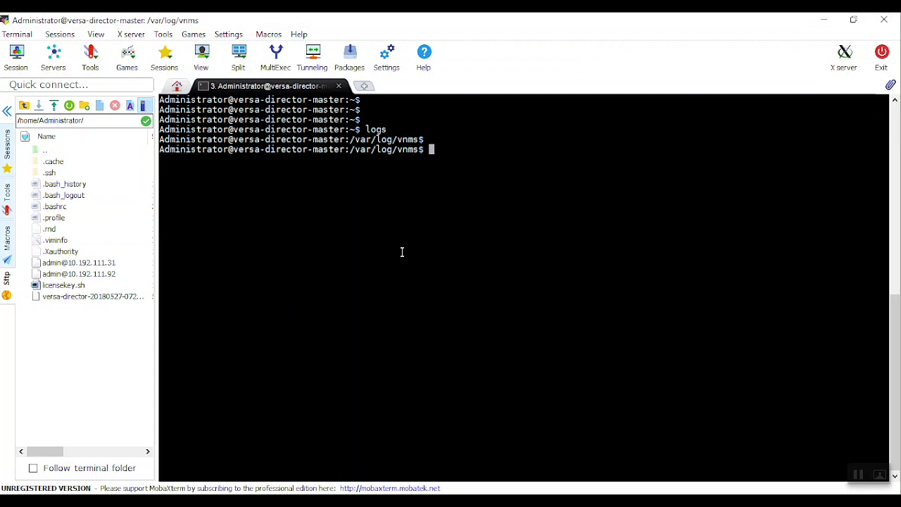
- Follow upgrade.log with 'tail -f' and review the PRE-UPGRADE snapshot lines
text(tail -f upgrade.log)
key(Return)
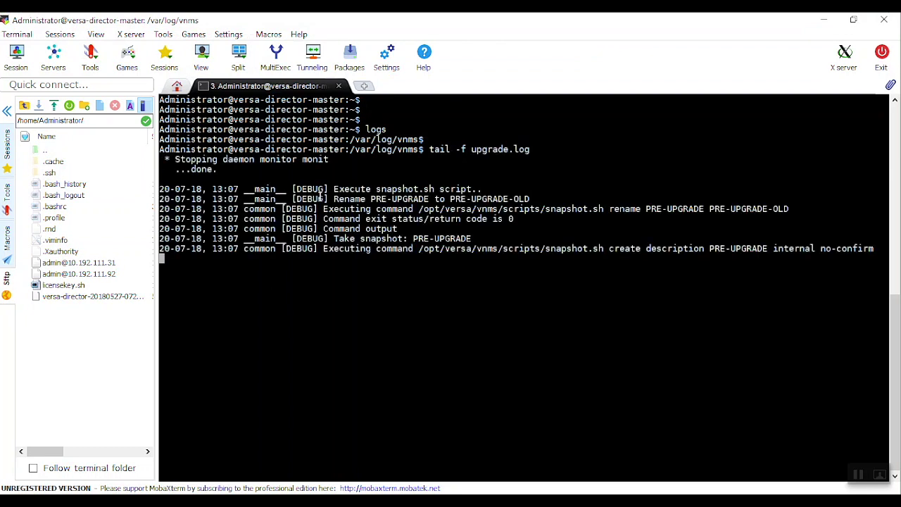
drag(324, 190, 376, 238)
click(376, 238)
drag(324, 250, 534, 257)
click(534, 255)
- Stop following the log and open upgrade.log in vi
key(ctrl+c)
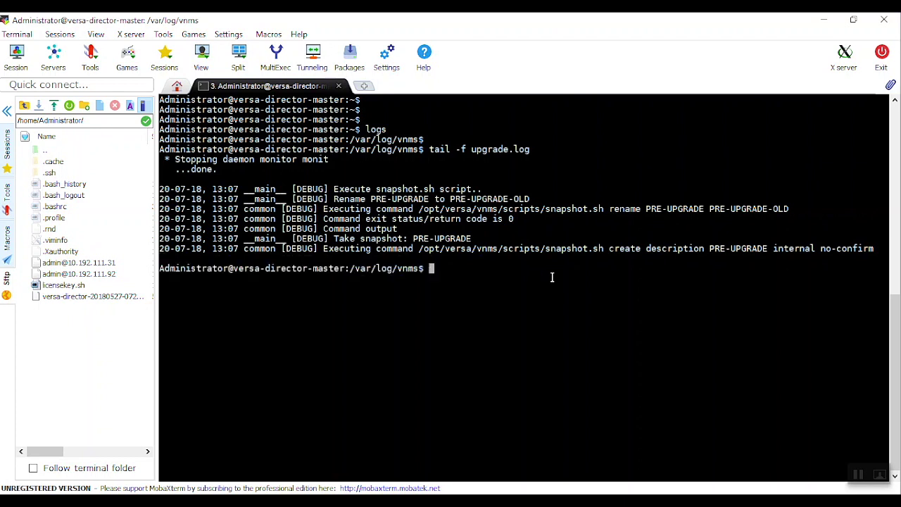
key(Return)
text(vi upg)
key(Tab)
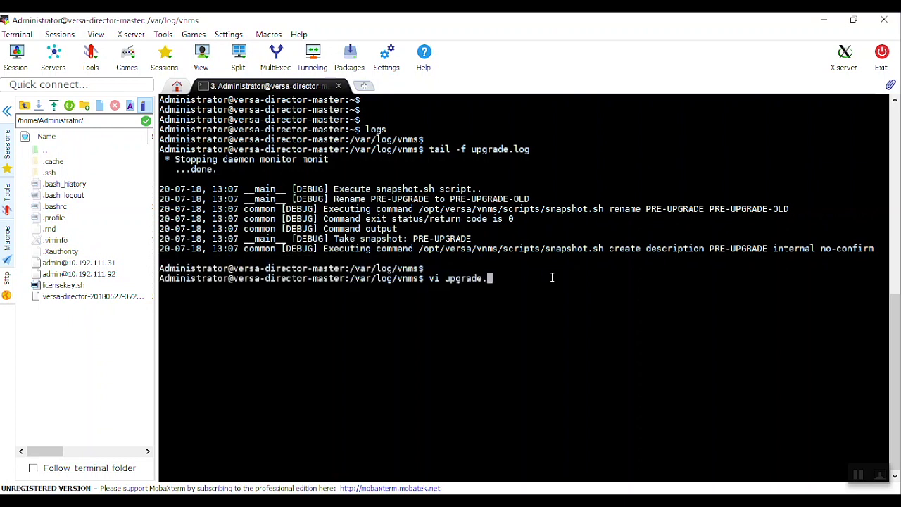
text(l)
key(Tab)
key(Return)
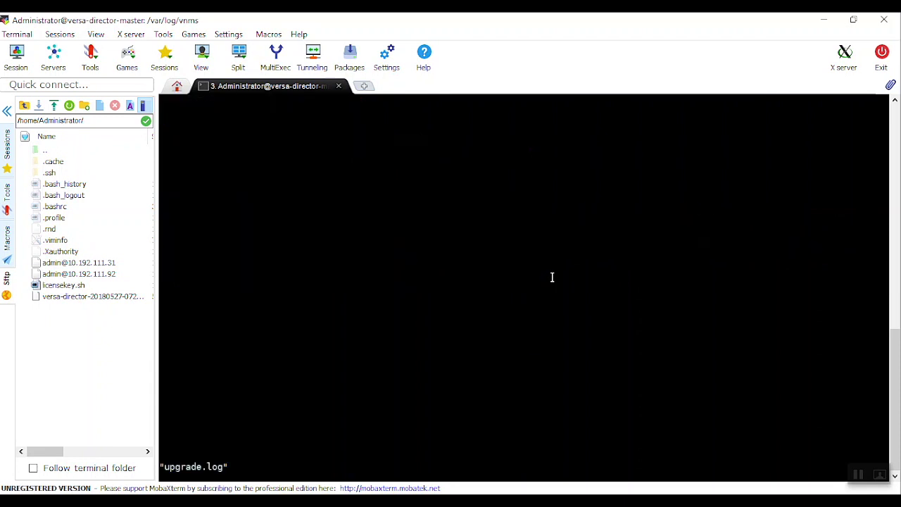
- Review the From 16.1R2S2.3 / To 16.1R2S2.5 lines near the end, then quit vi
key(shift+g)
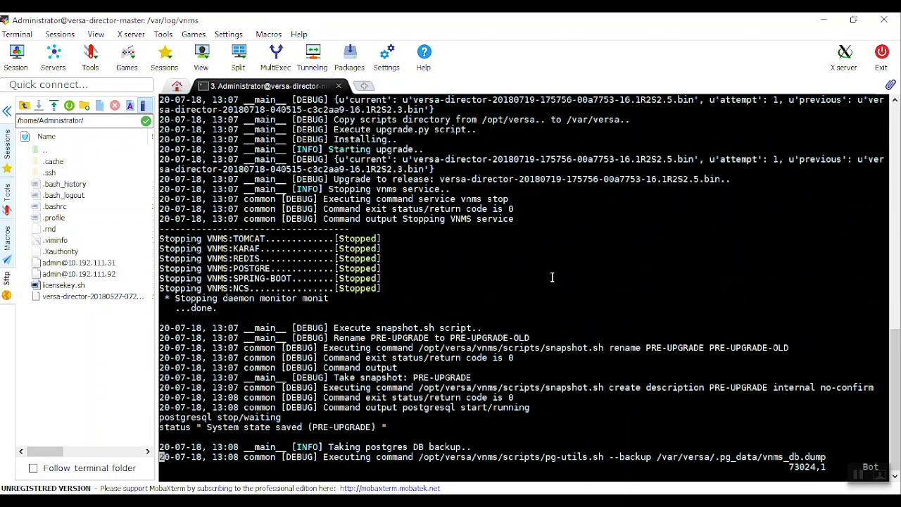
key(ctrl+b)
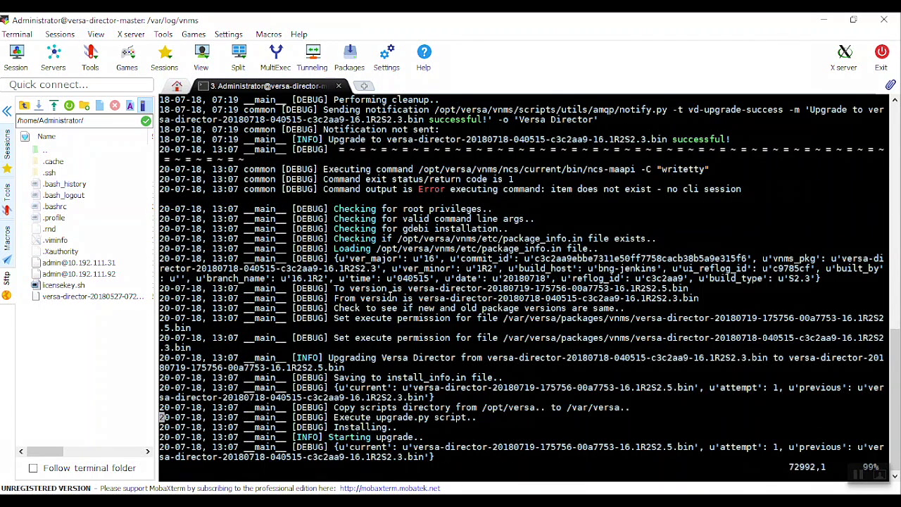
drag(470, 288, 696, 299)
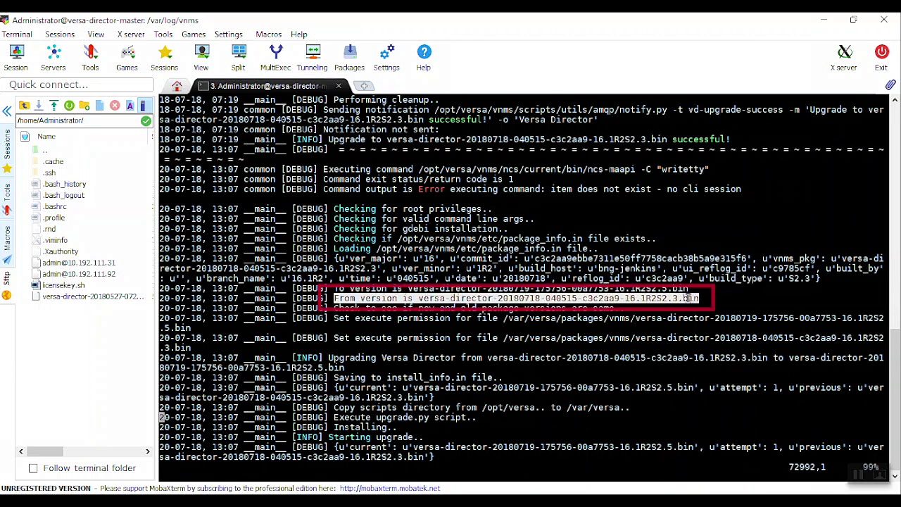
drag(334, 289, 678, 289)
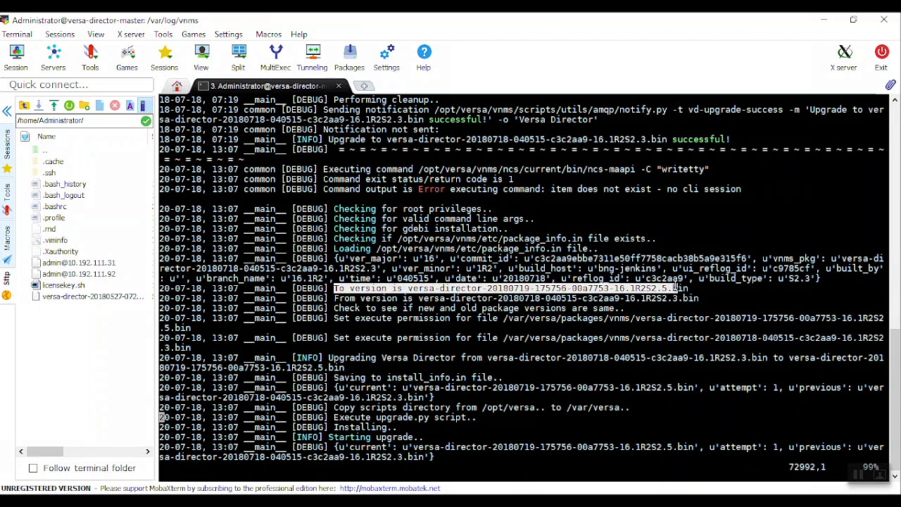
click(458, 308)
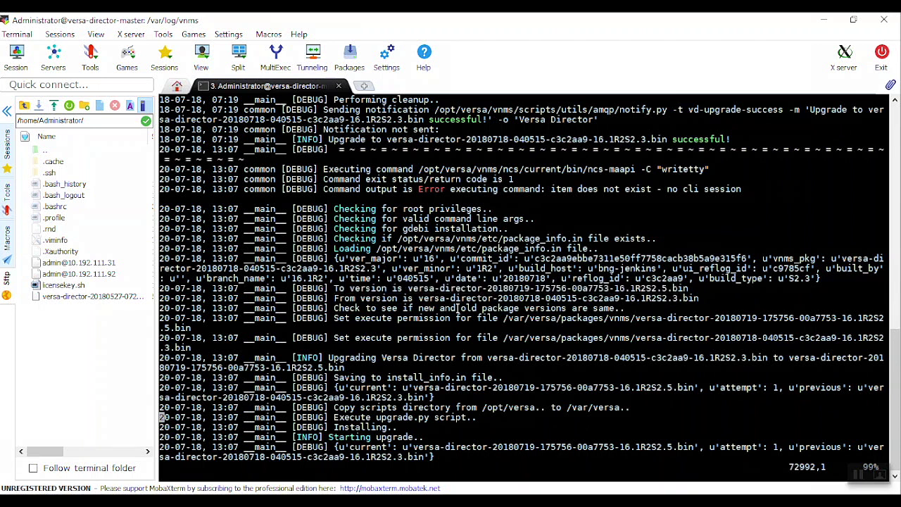
text(:q)
key(Return)
key(Return)
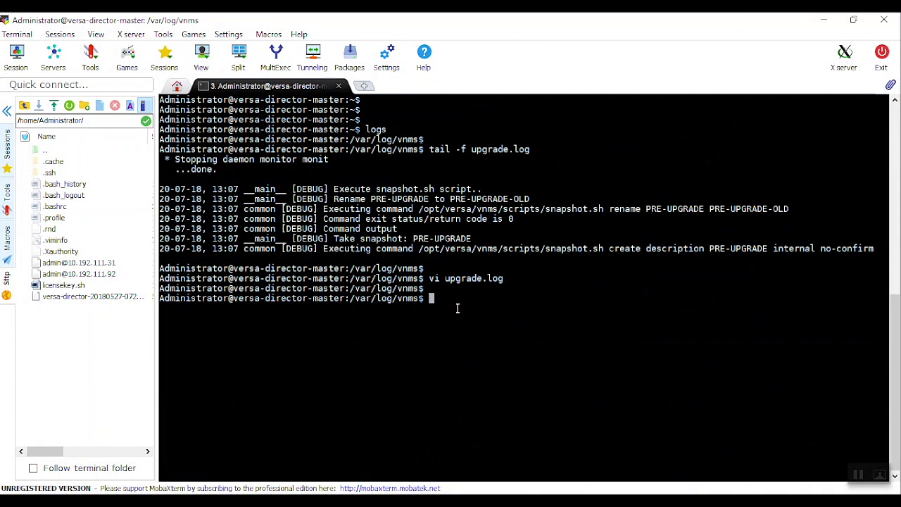
- Rerun 'vi upgrade.log' and inspect the line marking the 16.1R2S2.3 upgrade successful
key(Up)
key(Return)
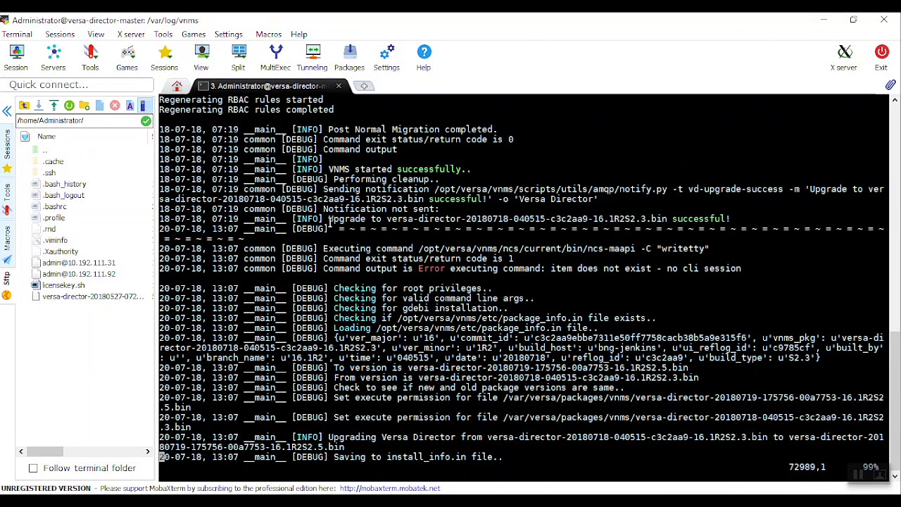
drag(329, 223, 725, 214)
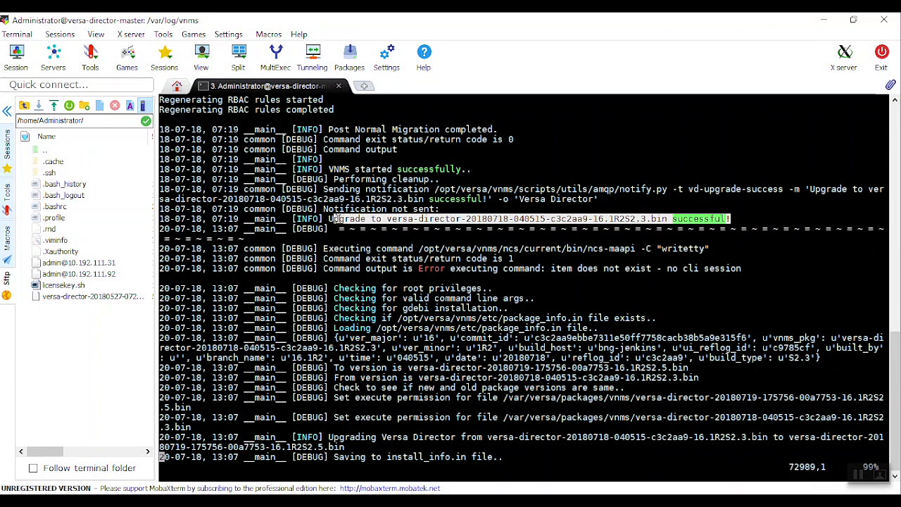
click(365, 223)
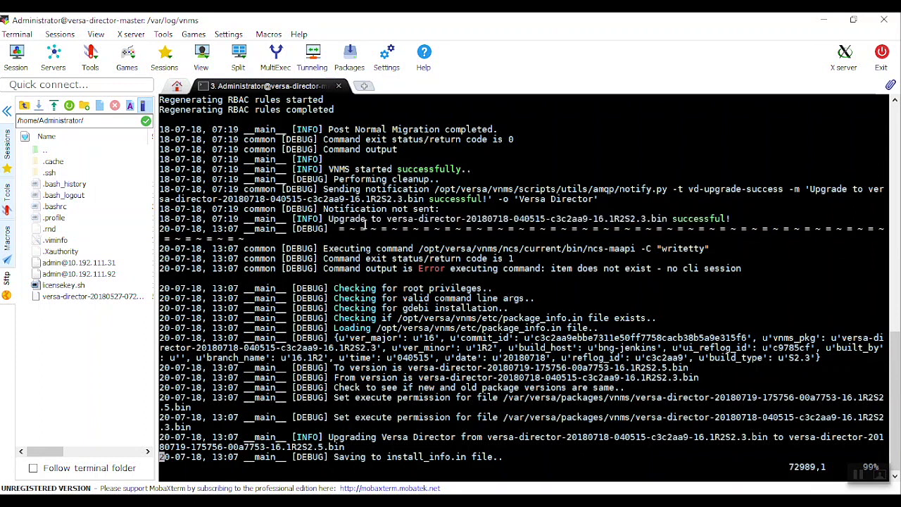